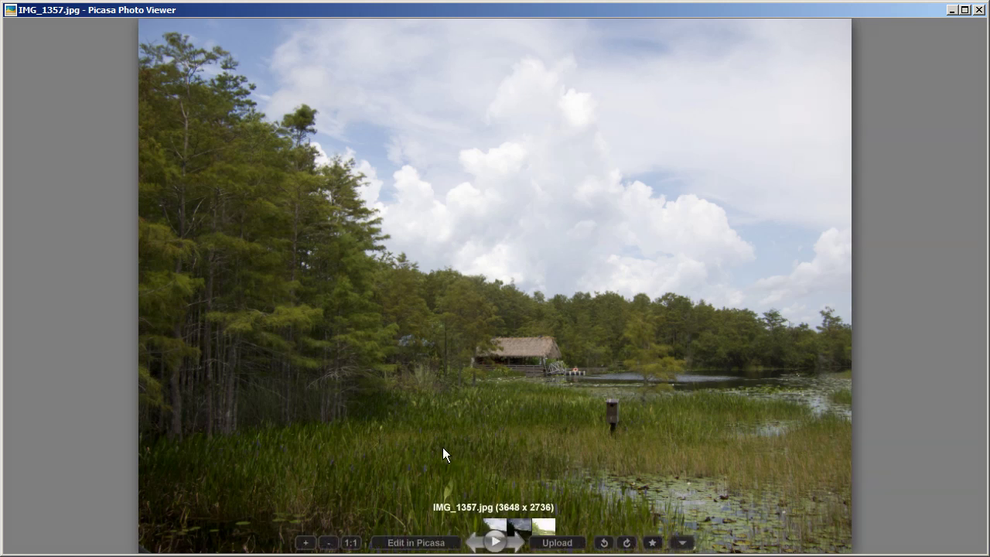
Step: View the bracketed exposures IMG_1357, IMG_1358 and IMG_1359 one after another and return to IMG_1357
left_click(516, 544)
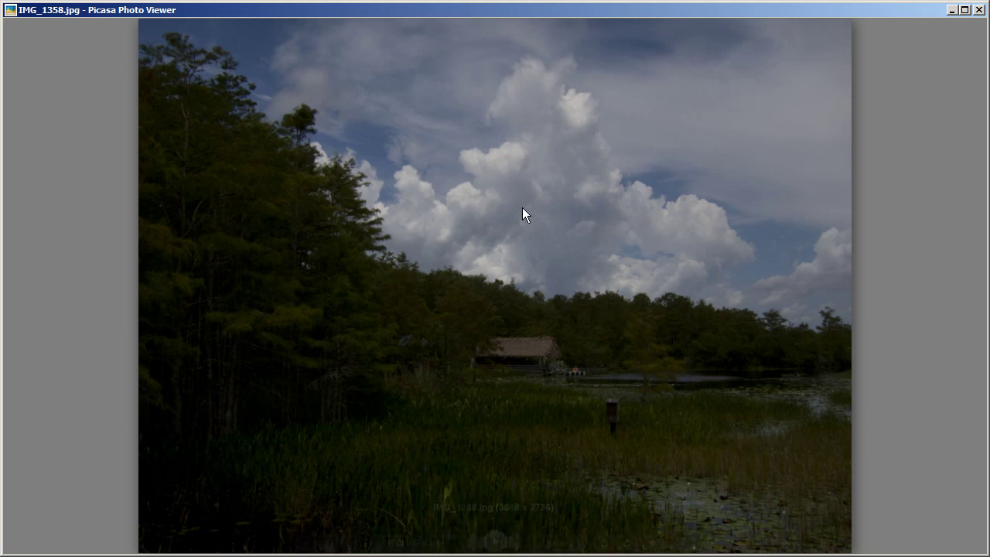
left_click(516, 545)
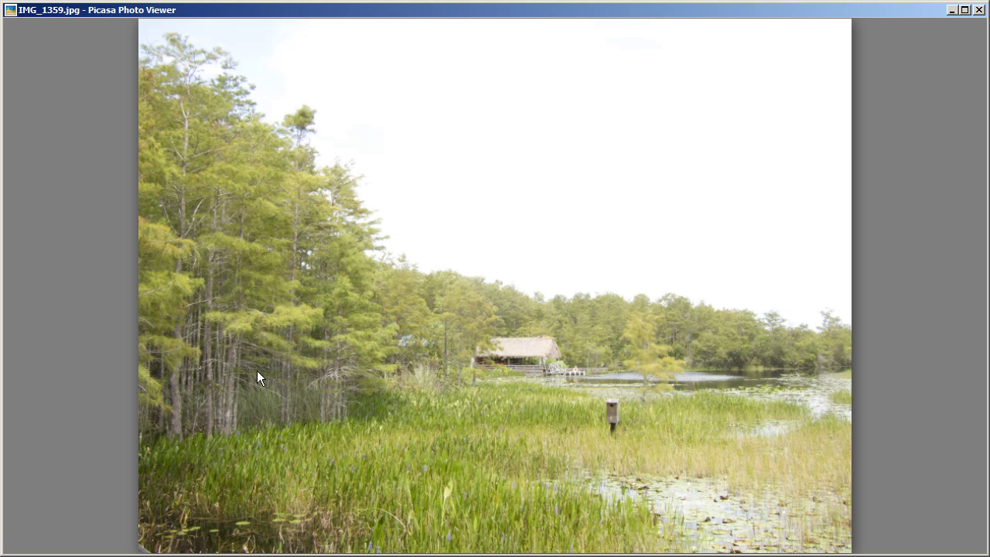
left_click(469, 529)
left_click(469, 530)
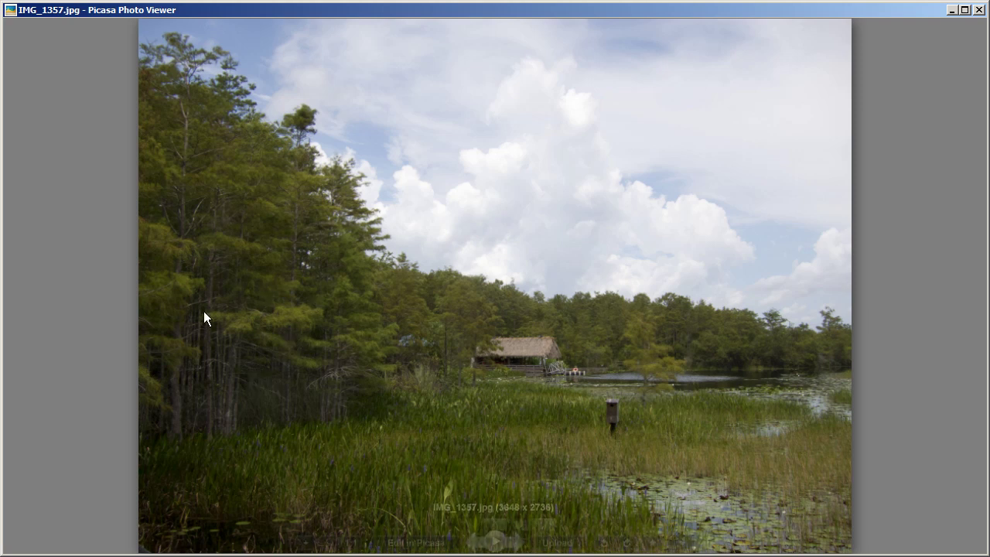
left_click(546, 529)
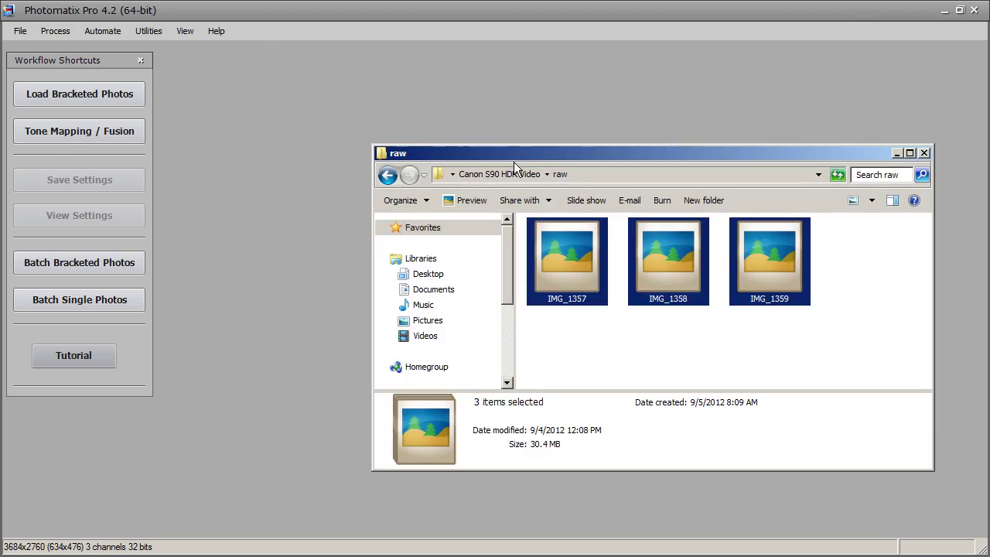
Step: Load the raw files IMG_1357, IMG_1358 and IMG_1359 into Photomatix Pro and merge them for HDR with the existing preprocessing options
left_click_drag(871, 338, 565, 243)
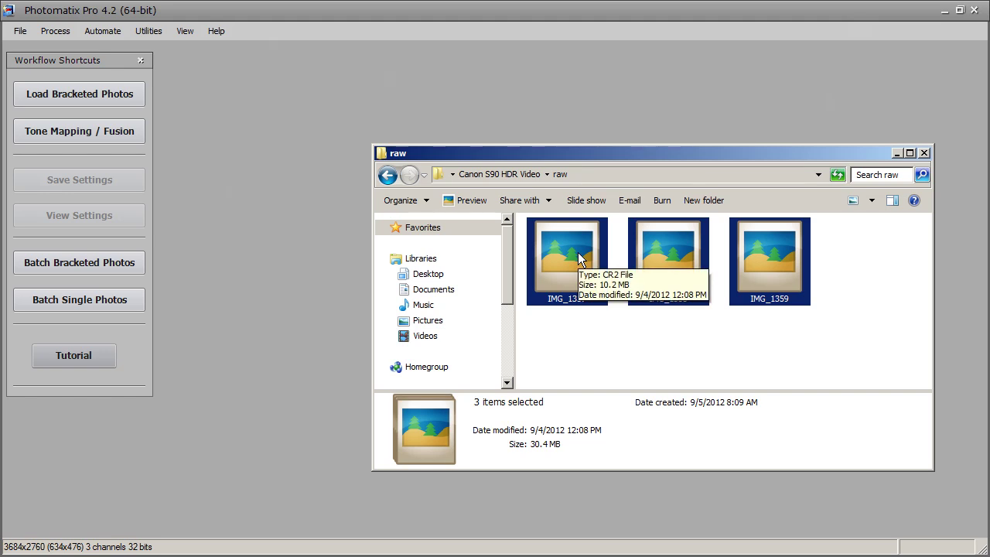
left_click_drag(577, 252, 240, 185)
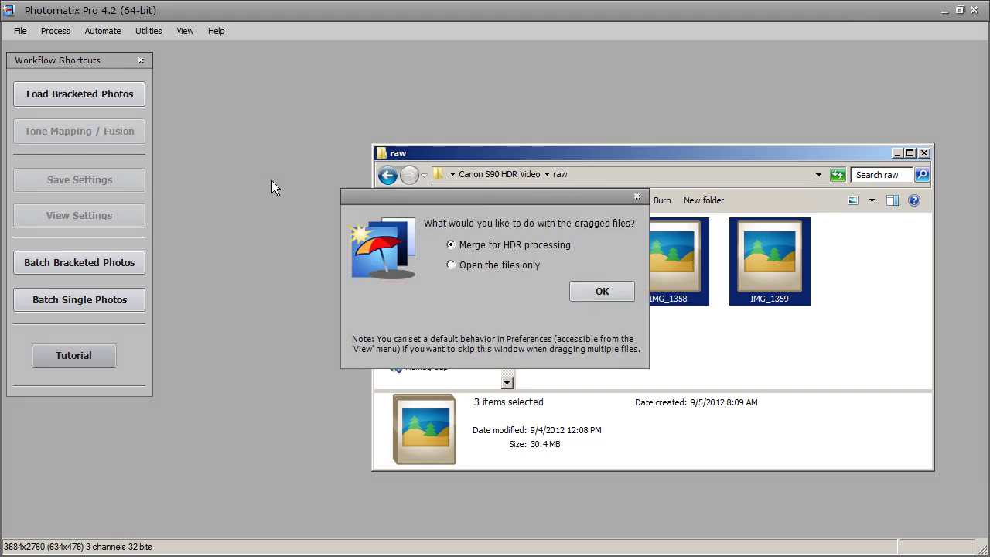
left_click(603, 295)
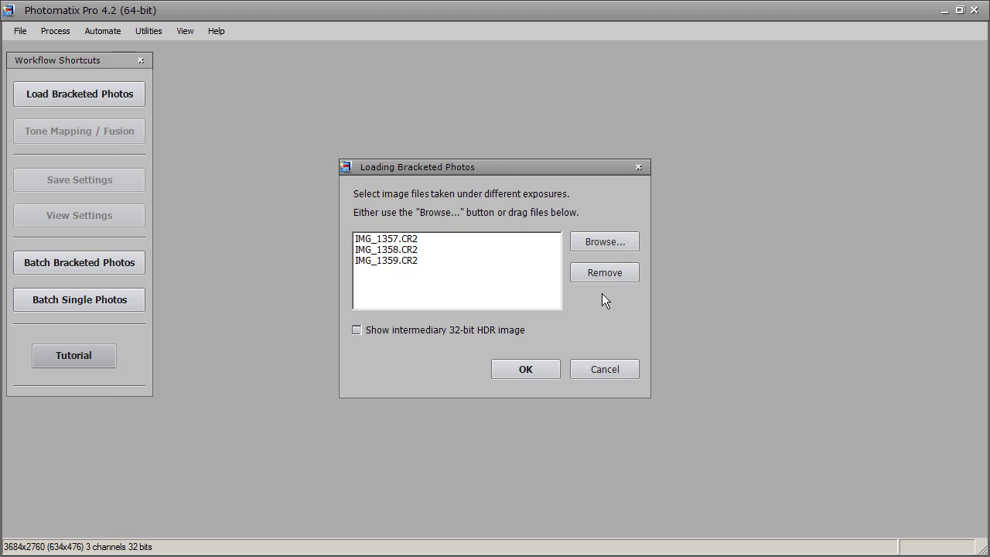
left_click(529, 368)
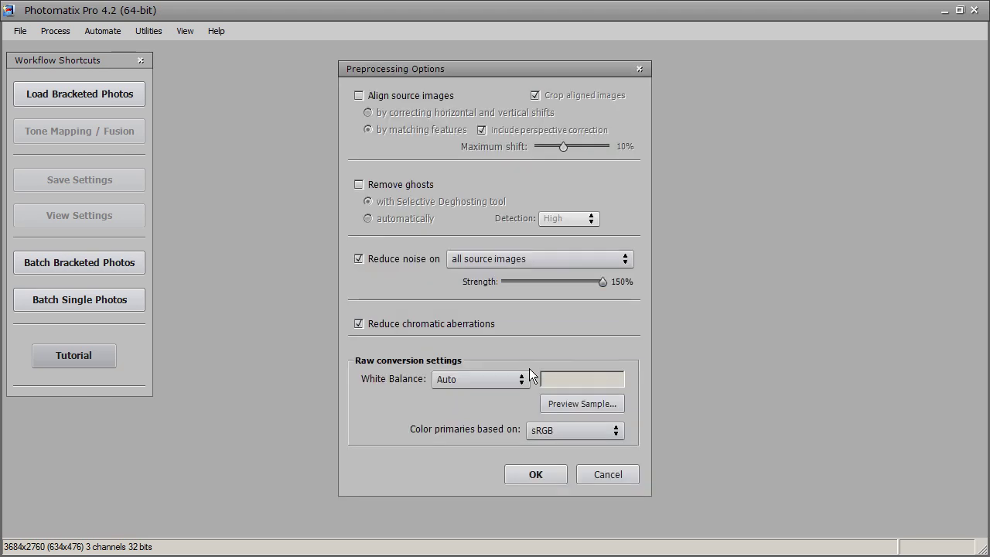
left_click(535, 473)
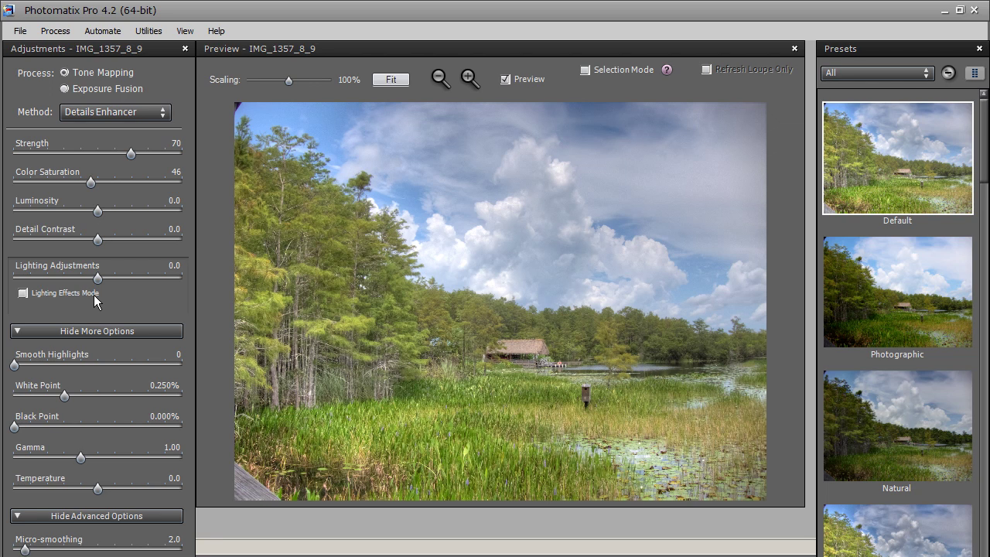
Step: Try the Tone Compressor method on the merged image and switch back to Details Enhancer
left_click(113, 110)
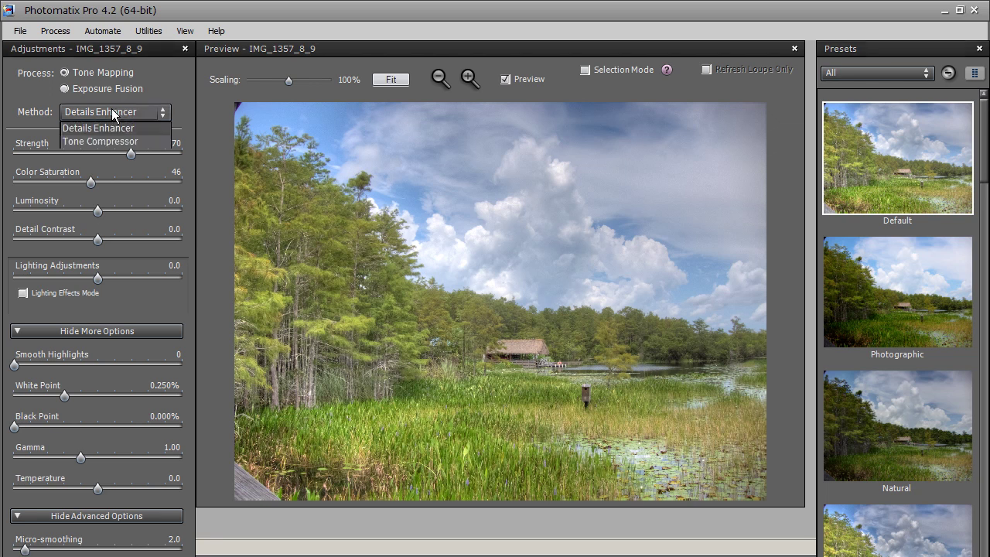
left_click(85, 142)
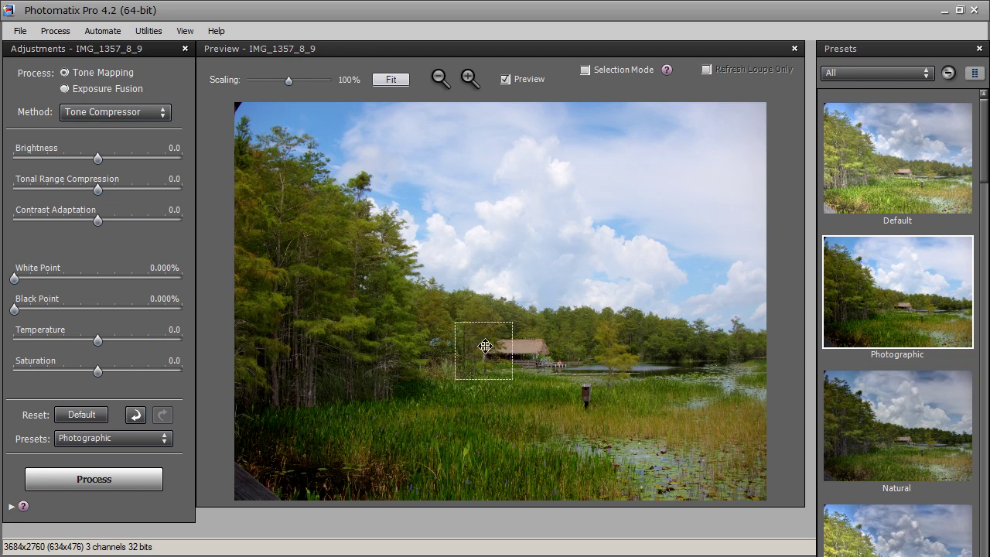
left_click(121, 114)
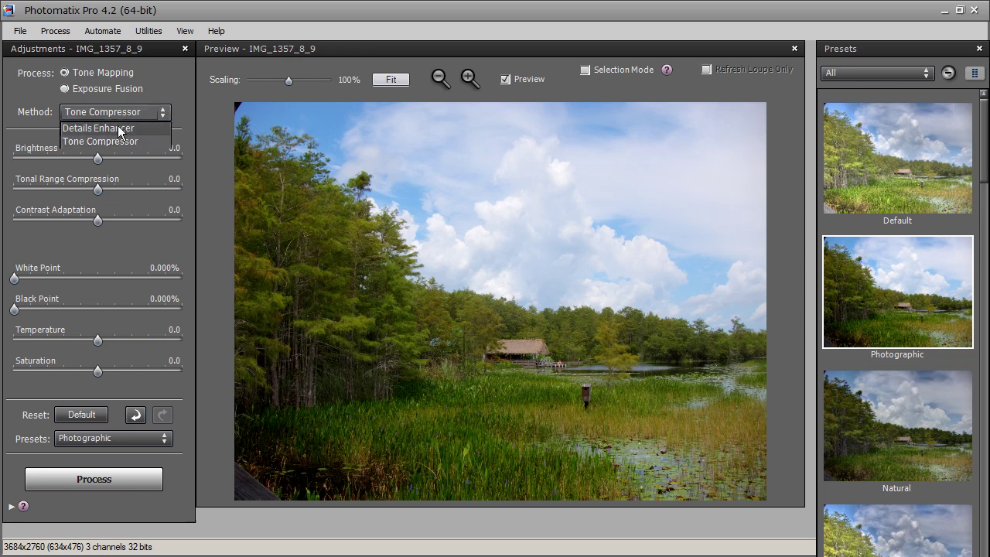
left_click(118, 127)
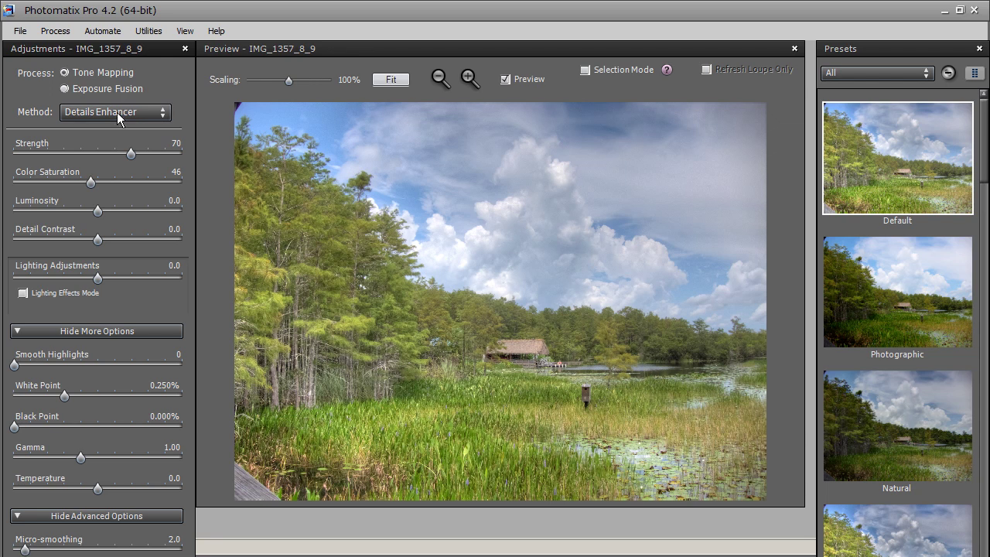
Step: Try the Exposure Fusion process, look through its methods, and return to Tone Mapping with Details Enhancer
left_click(65, 88)
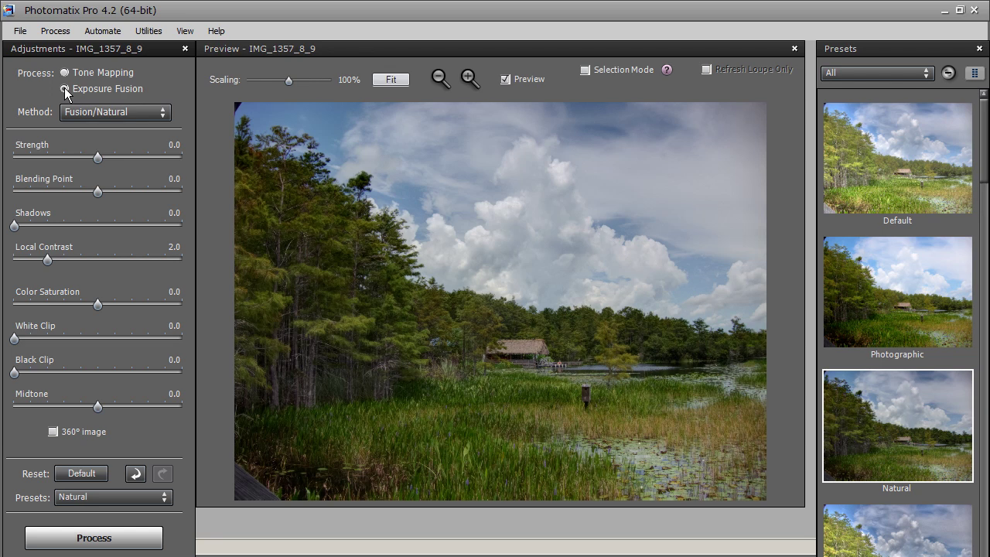
left_click(103, 114)
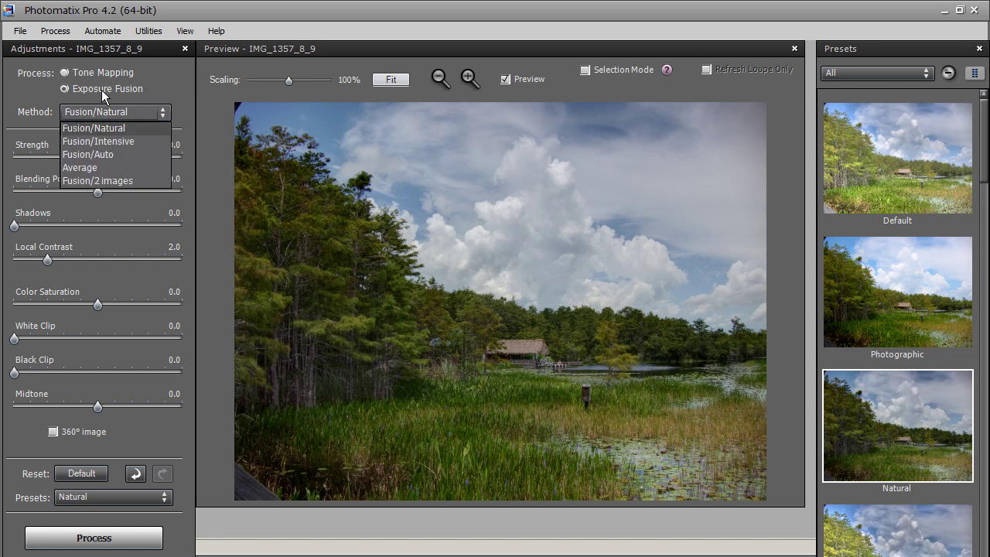
left_click(96, 73)
left_click(96, 73)
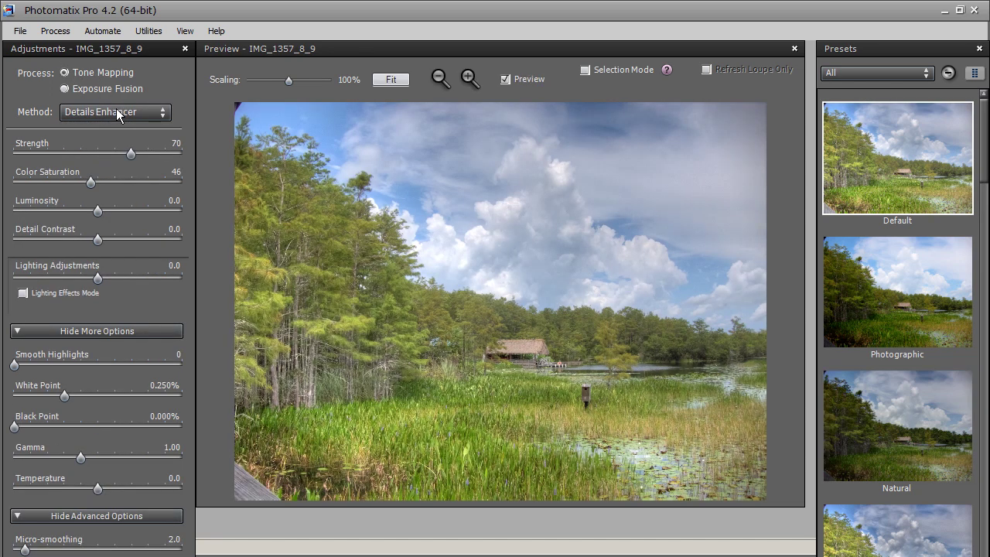
left_click(116, 110)
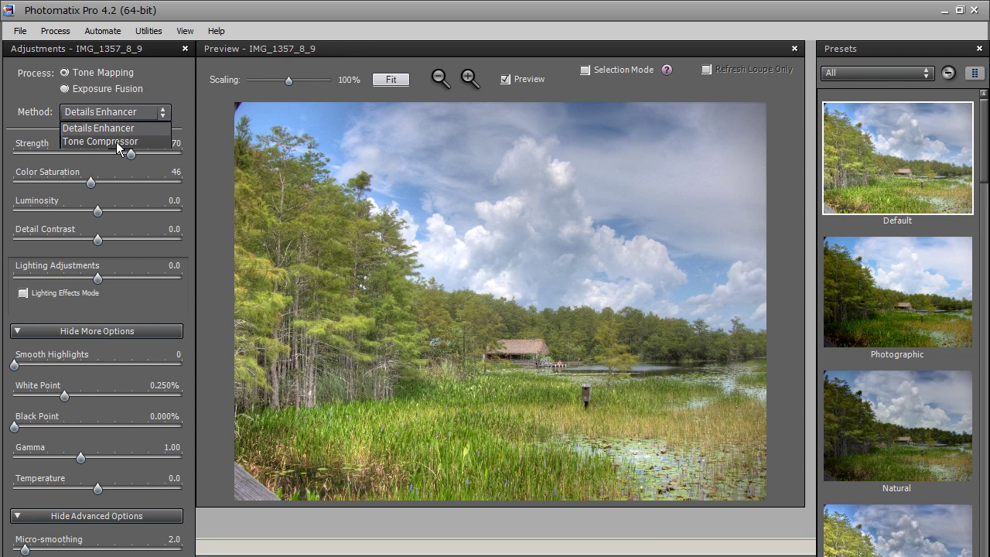
left_click(179, 109)
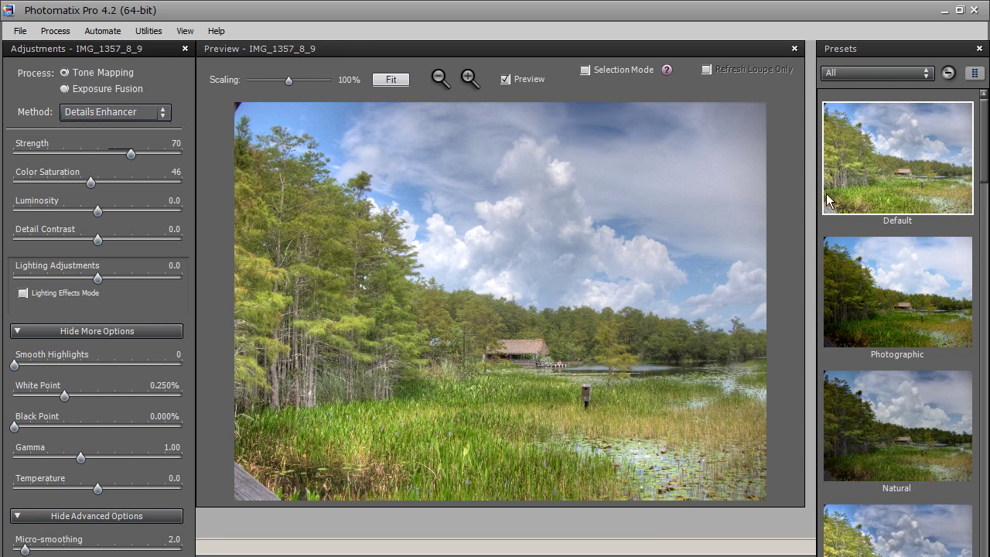
Step: Apply the Painterly 2 preset to the merged image
left_click(863, 162)
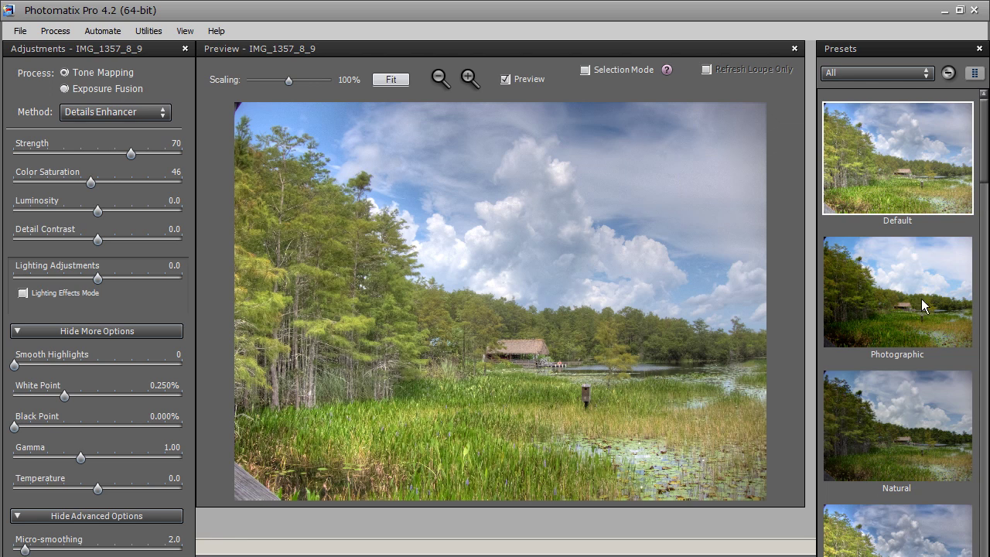
left_click_drag(981, 160, 975, 212)
scroll(975, 213, "down", 2)
left_click(891, 213)
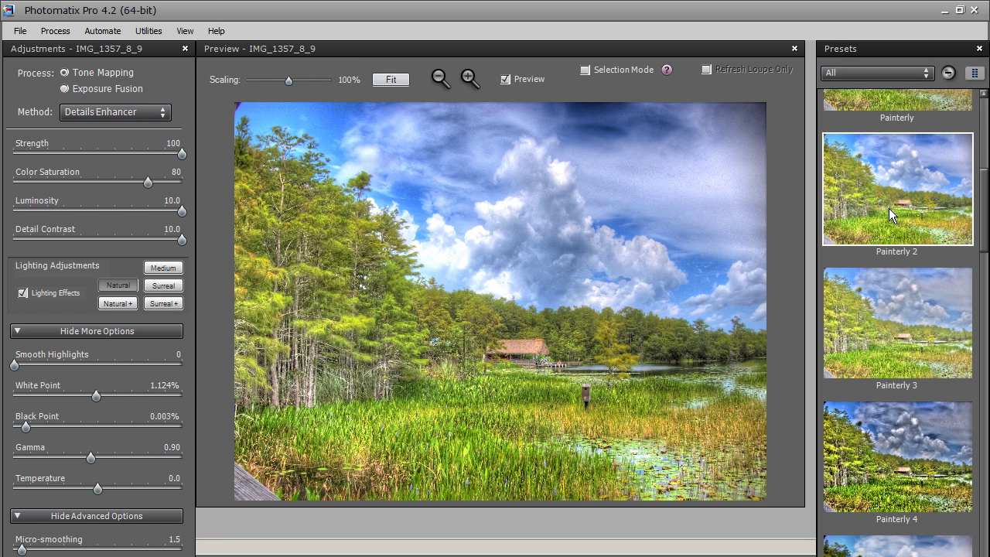
left_click(884, 214)
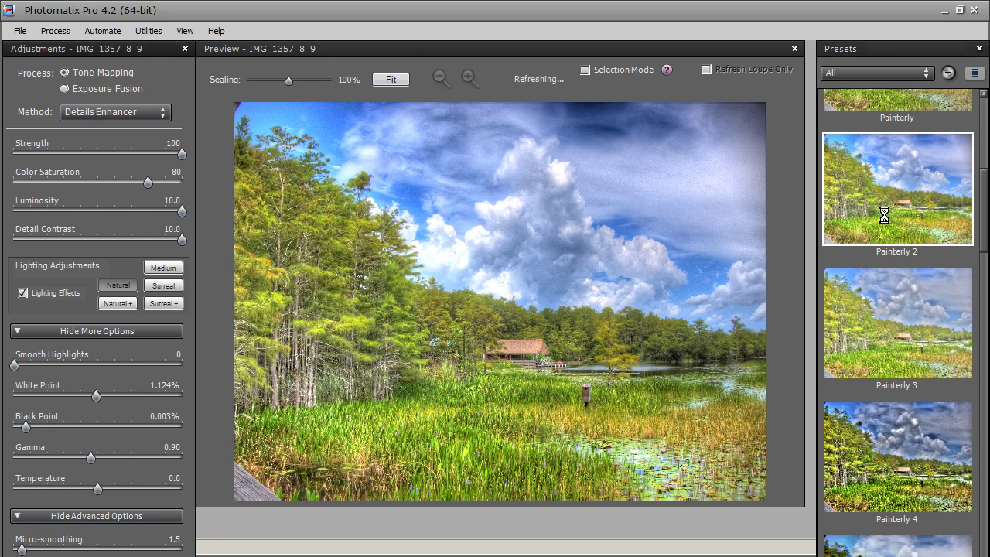
Step: Collapse the additional and advanced options, try a Strength of 23, and restore it to 100
left_click(15, 331)
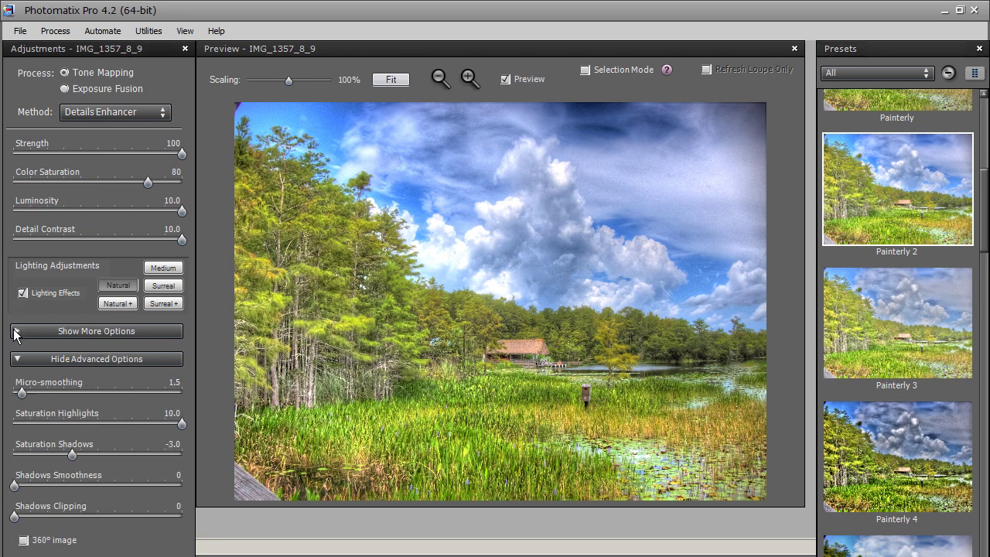
left_click(17, 359)
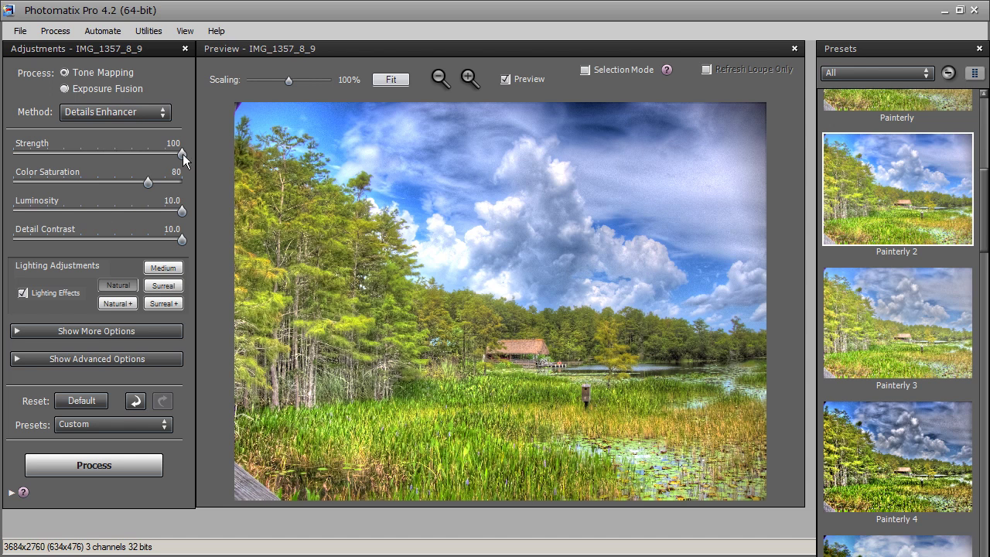
left_click_drag(182, 154, 54, 152)
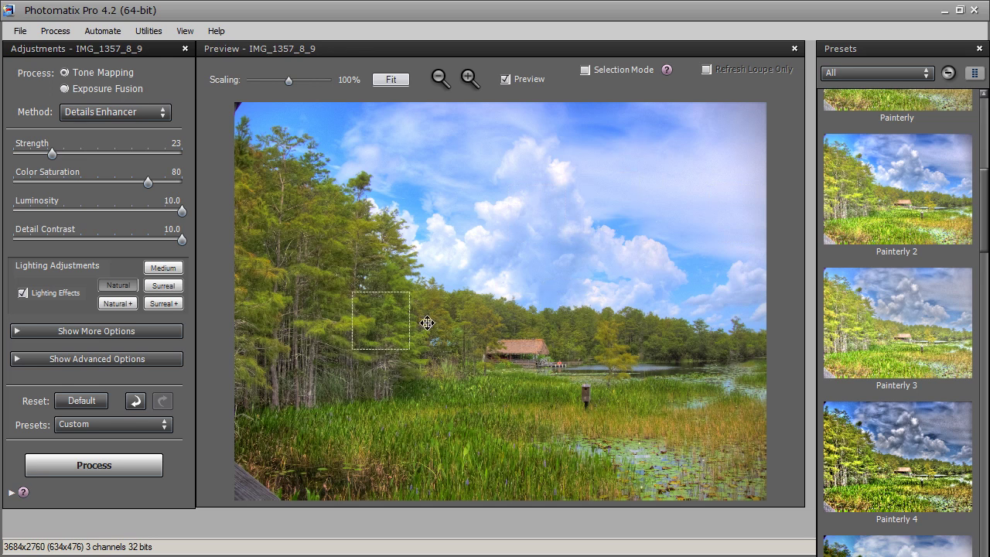
left_click_drag(50, 152, 184, 150)
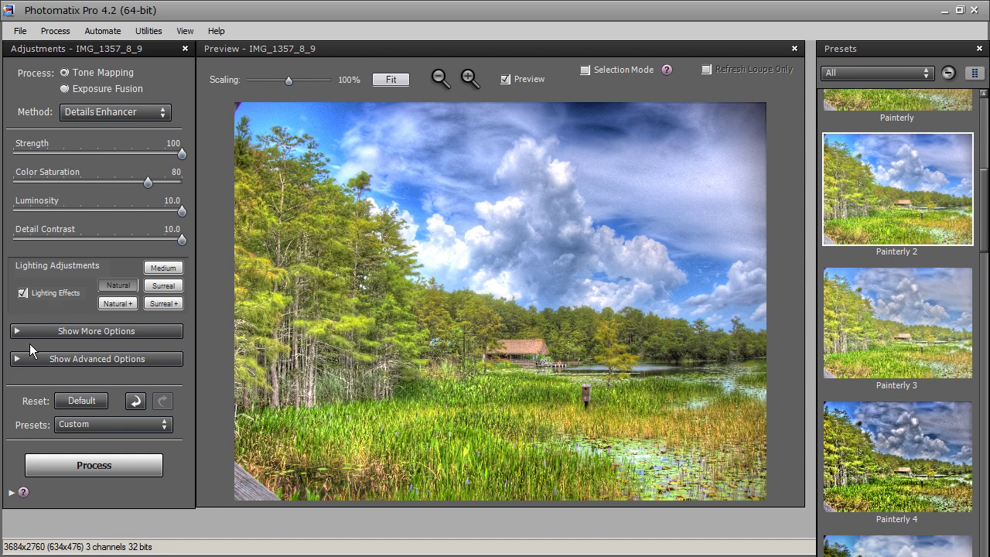
Step: Set Micro-smoothing to 10.3 in the advanced options and collapse them again
left_click(20, 359)
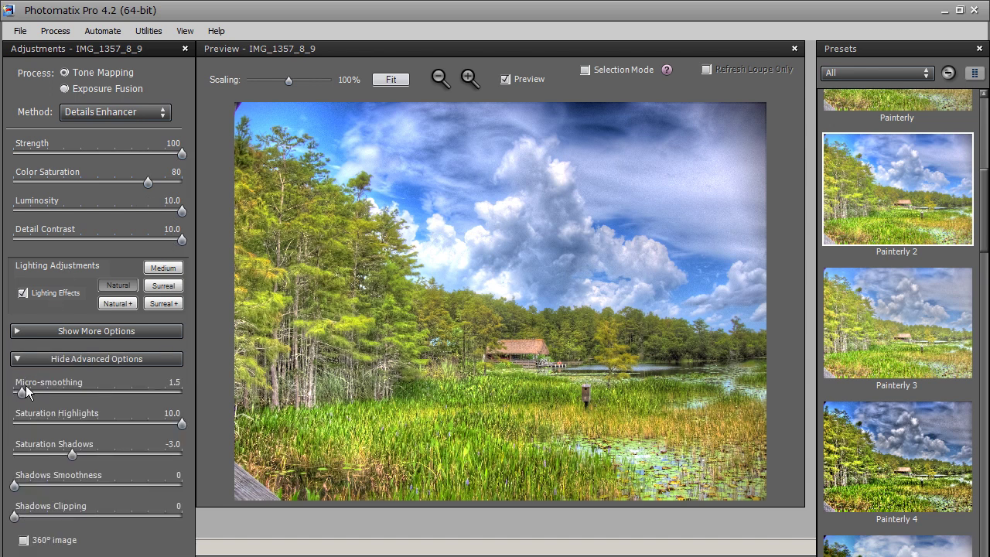
left_click_drag(23, 392, 37, 392)
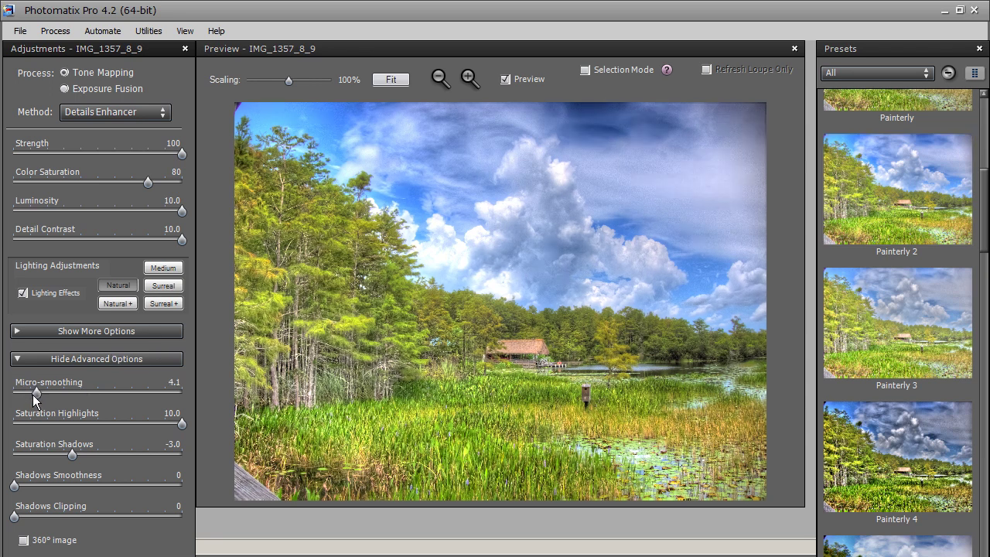
left_click_drag(45, 393, 70, 398)
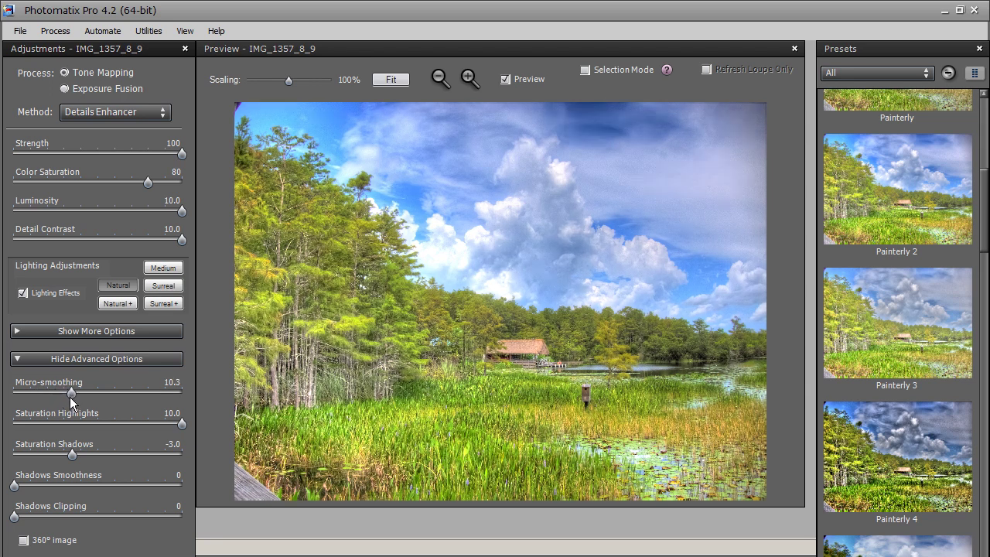
left_click(20, 359)
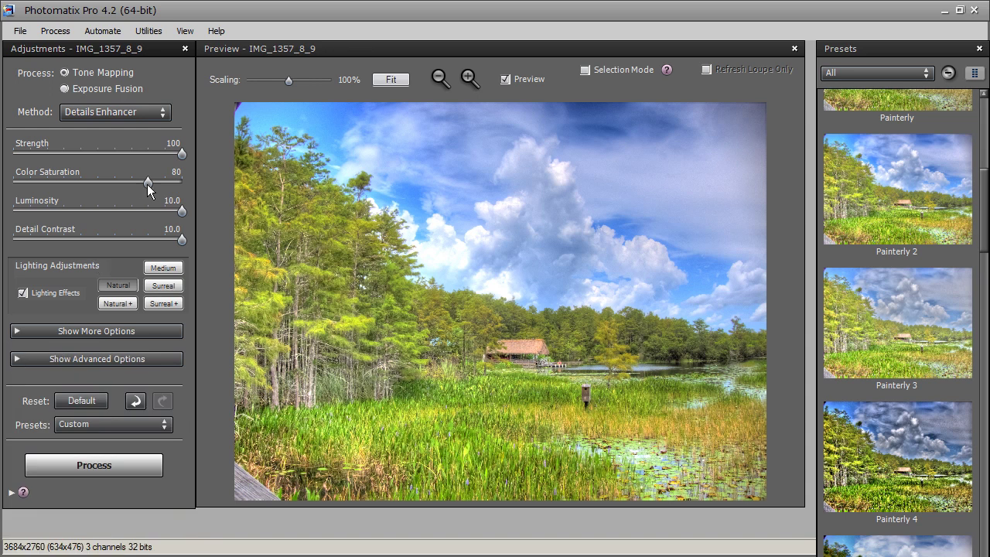
Step: Set Color Saturation to 70, Luminosity to 5.5 and Detail Contrast to 8.4
left_click_drag(147, 182, 133, 184)
left_click_drag(182, 217, 146, 220)
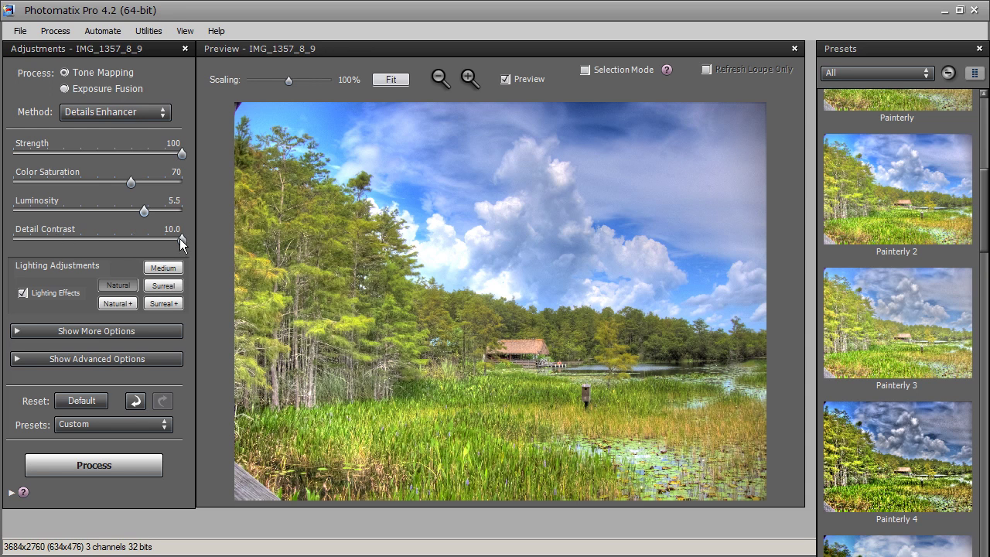
mouse_move(181, 239)
left_mouse_down()
mouse_move(154, 245)
mouse_move(168, 244)
left_mouse_up()
Step: Try the Medium, Surreal+ and Natural+ lighting effects, keeping Natural as the choice
left_click(152, 268)
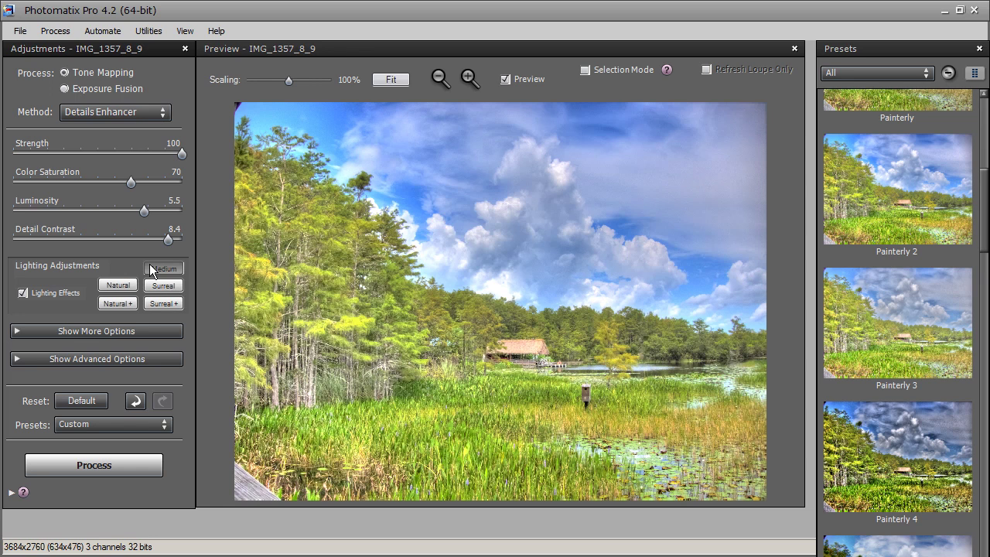
left_click(168, 303)
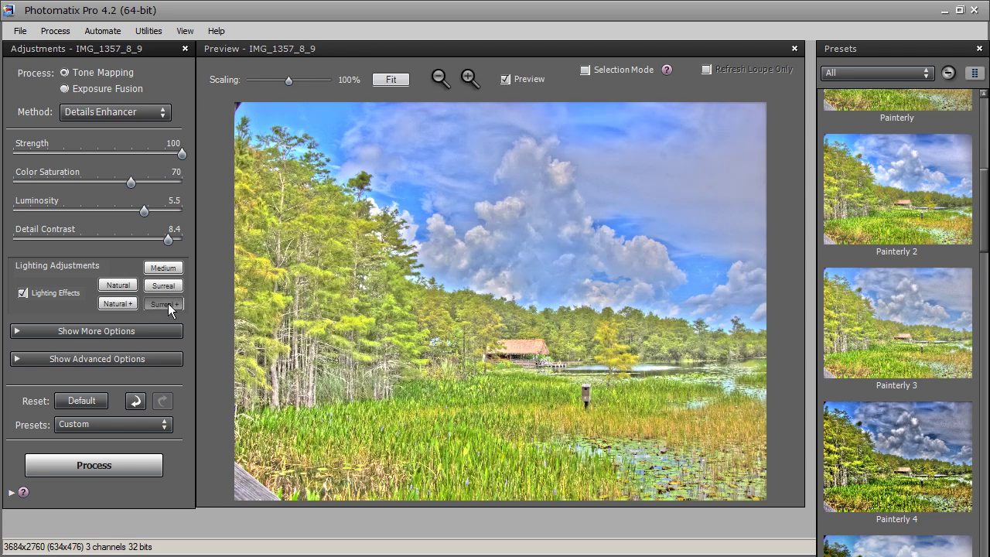
left_click(117, 286)
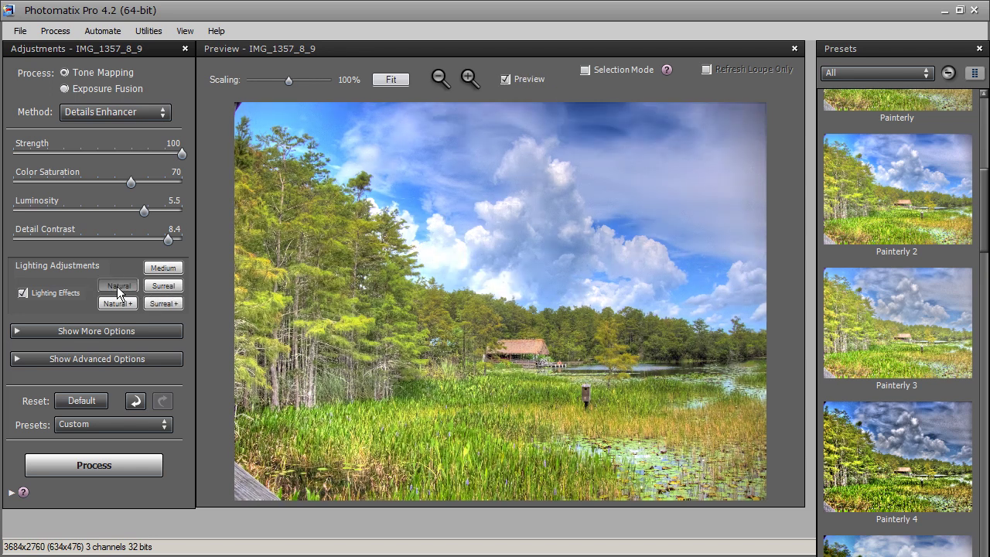
left_click(119, 304)
Step: Expand the additional options and set White Point to 0.276%, Black Point to 0.009% and Gamma to 0.97
left_click(14, 332)
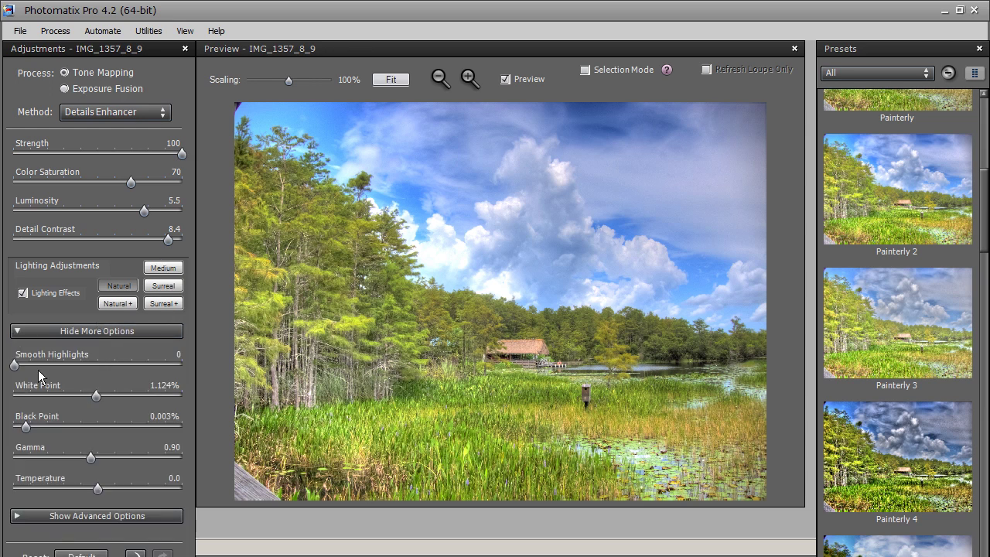
left_click_drag(95, 396, 67, 398)
left_click_drag(26, 429, 29, 436)
left_click_drag(91, 458, 83, 460)
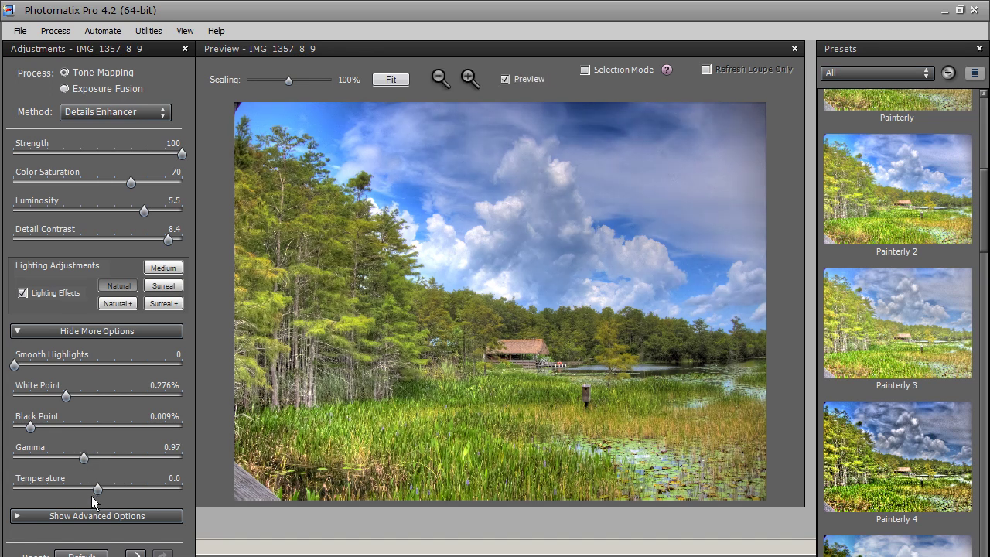
Step: Set the Temperature to -1.8 to cool the image and collapse the additional options
left_click_drag(95, 490, 79, 490)
left_click_drag(75, 490, 82, 487)
left_click(17, 331)
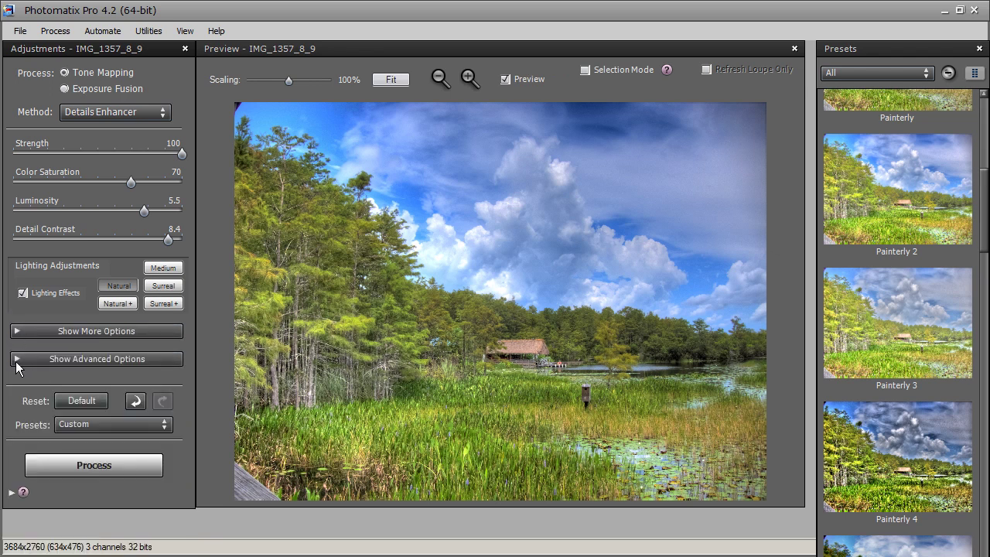
Step: Expand the advanced options and set Shadows Smoothness to 29 and Micro-smoothing to 5.2
left_click(21, 361)
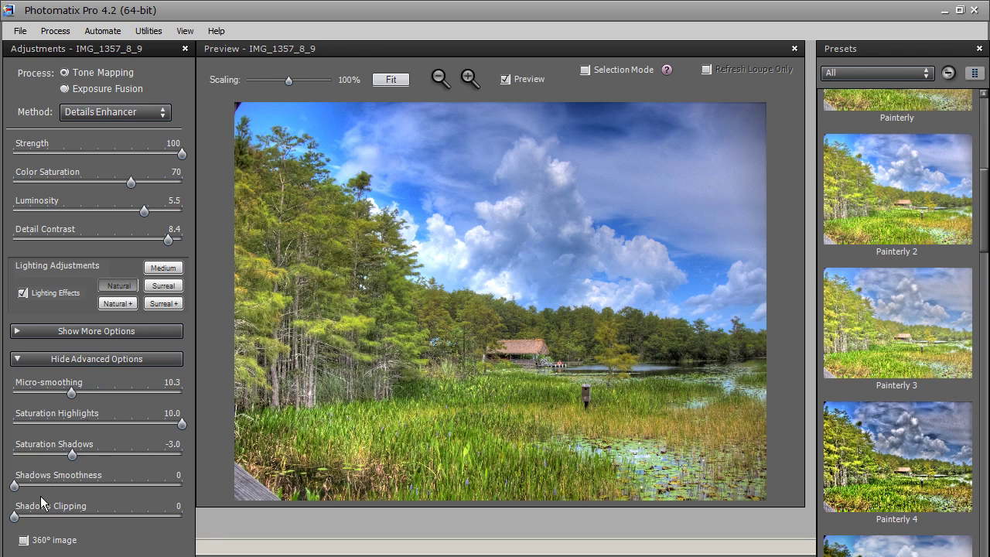
left_click_drag(14, 485, 62, 486)
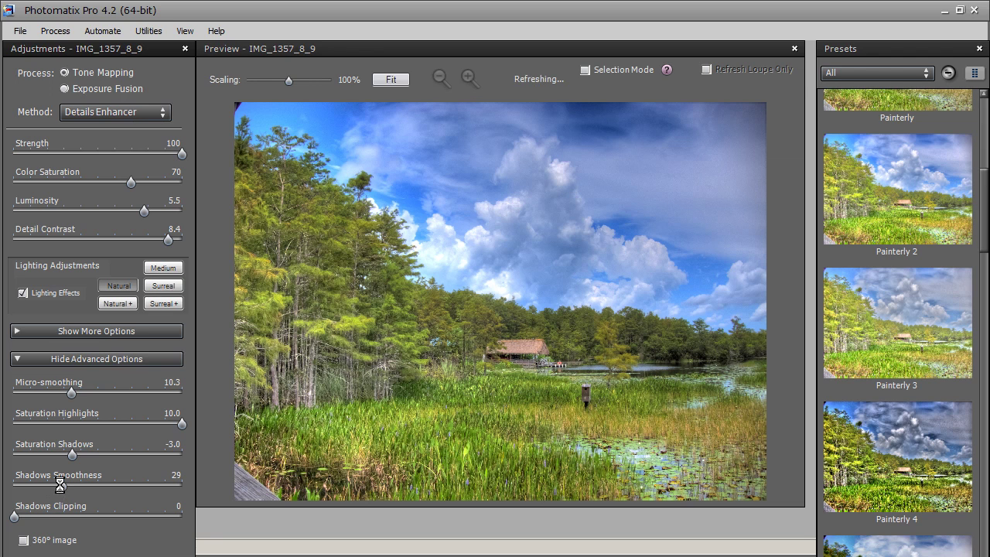
left_click_drag(71, 391, 46, 394)
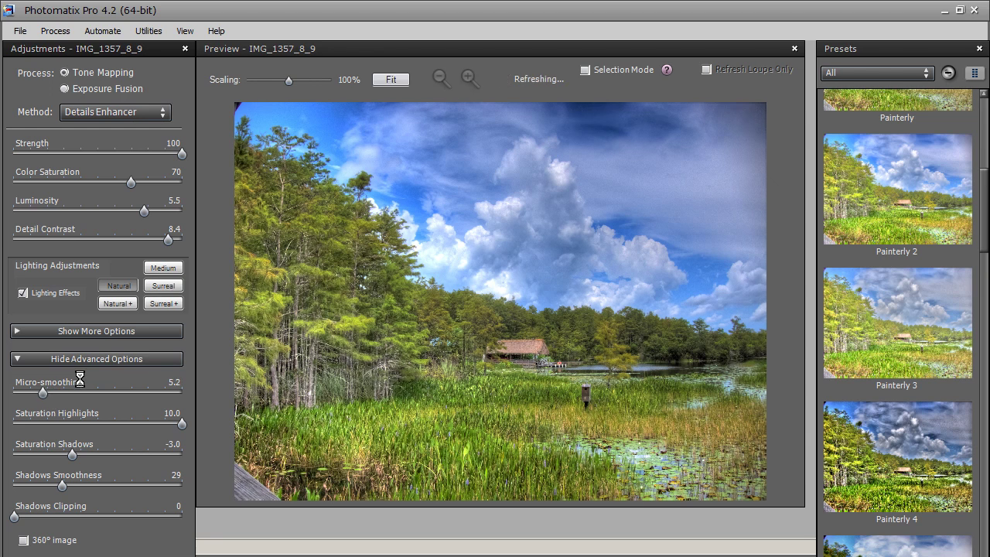
left_click(15, 360)
left_click(14, 361)
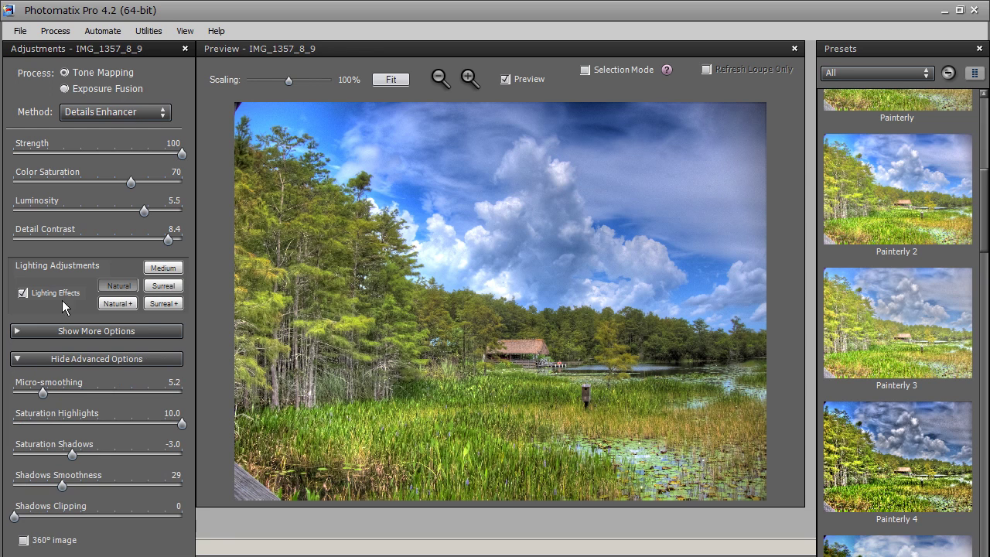
Step: Set Luminosity to 5.1, adjust Gamma slightly in the additional options, and collapse both option groups
mouse_move(145, 211)
left_mouse_down()
mouse_move(160, 211)
mouse_move(140, 211)
left_mouse_up()
left_click(21, 331)
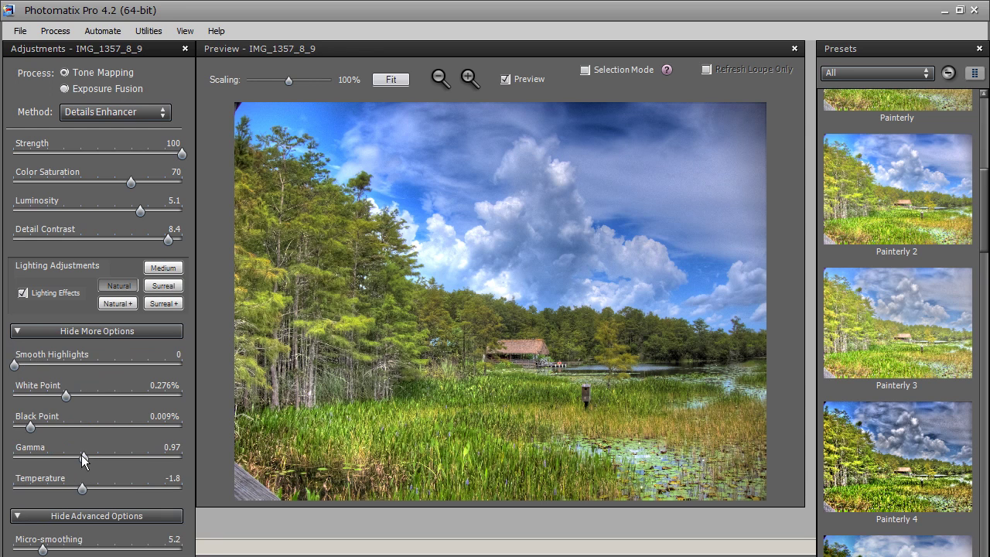
left_click_drag(82, 457, 91, 469)
left_click(19, 333)
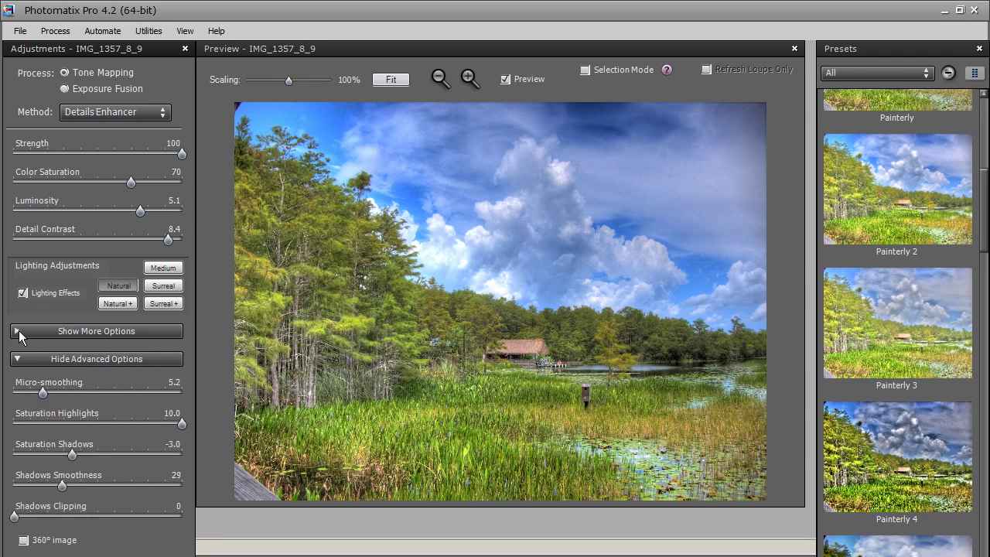
left_click(18, 358)
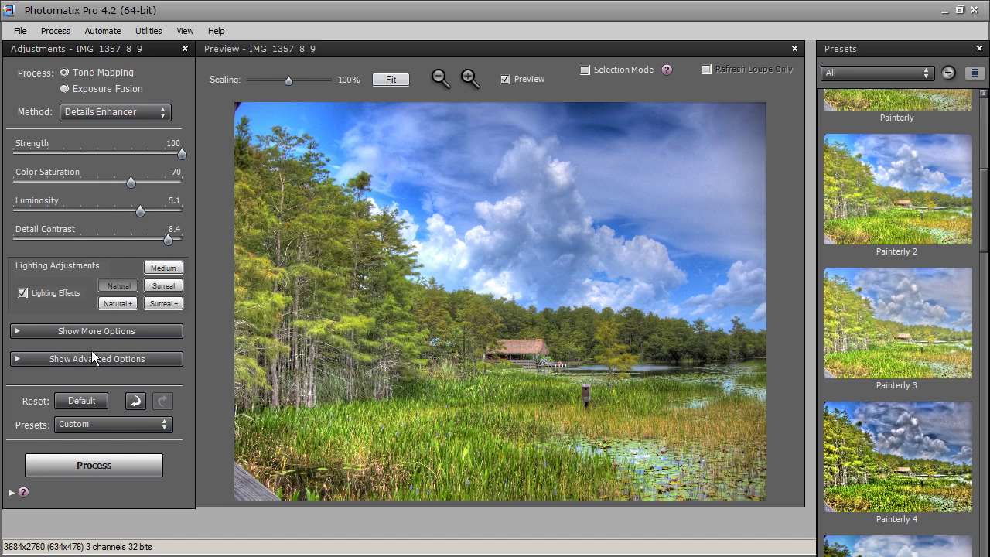
Step: Check the list of available presets, keep the Custom settings and process the tone-mapped image
left_click(115, 422)
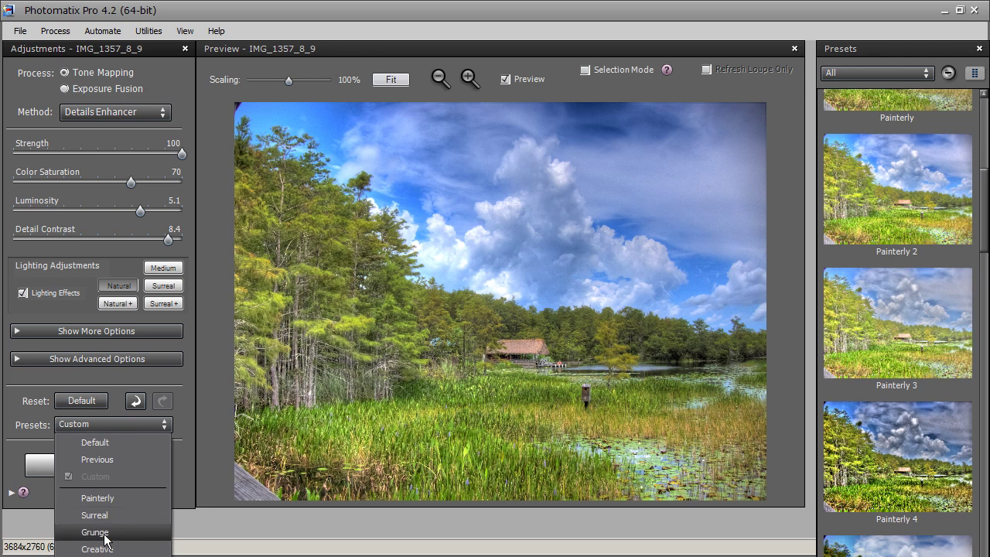
left_click(181, 419)
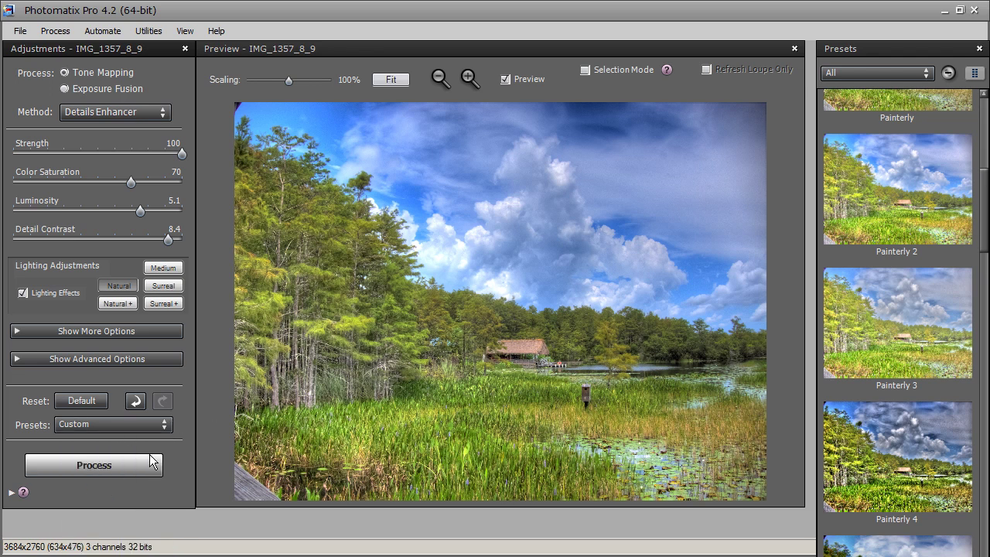
left_click(87, 467)
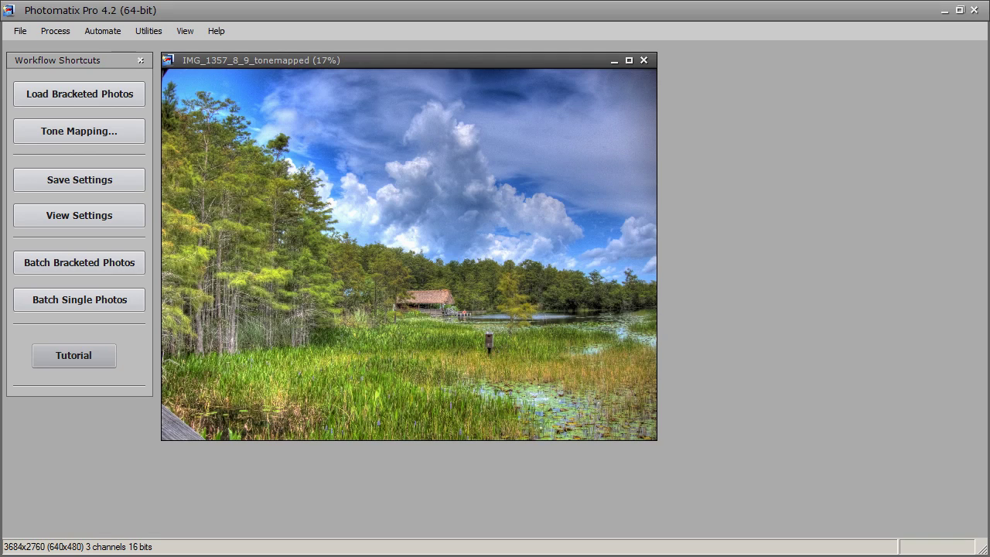
Step: Save the tone-mapped image as IMG_1357_8_9_tonemapped in the raw folder in TIFF 8-bit format
left_click(18, 31)
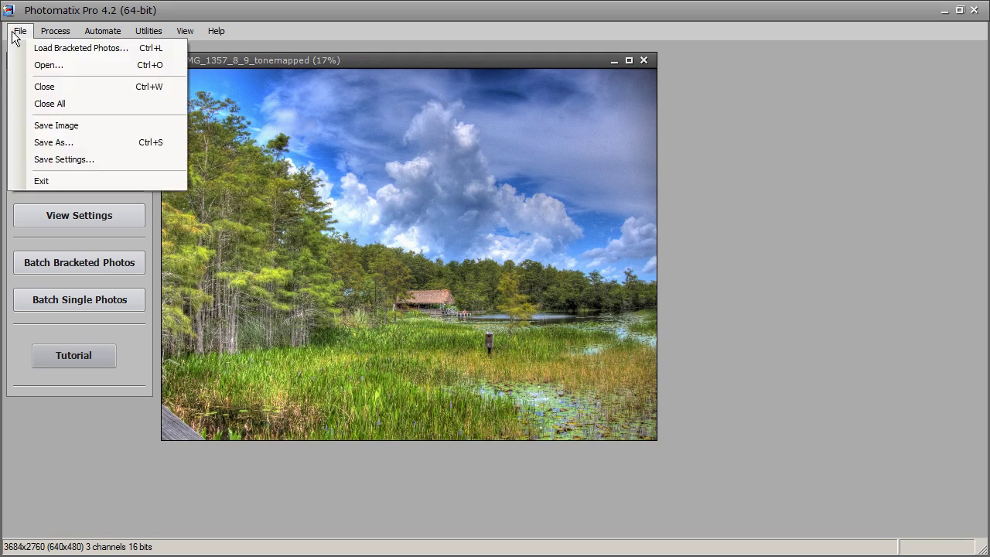
left_click(88, 142)
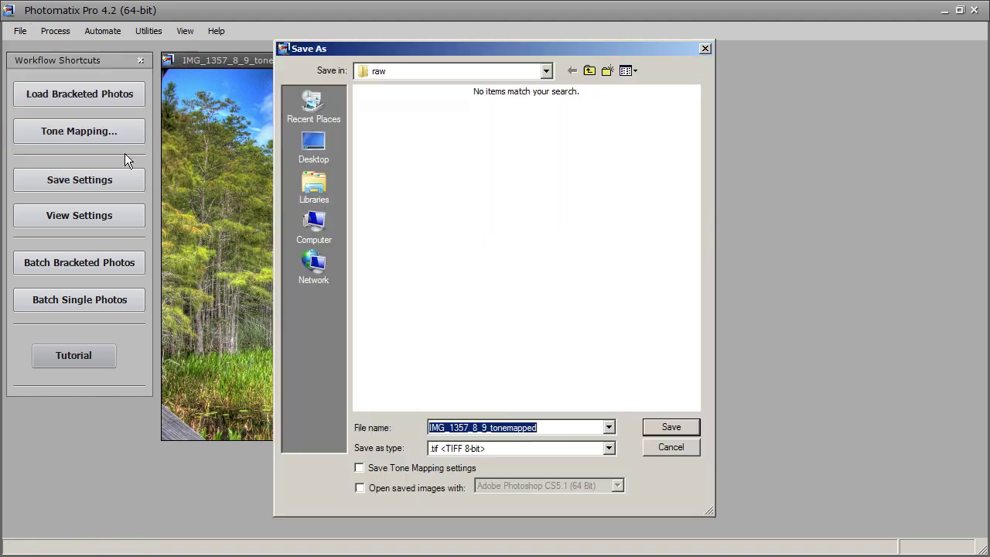
left_click(608, 447)
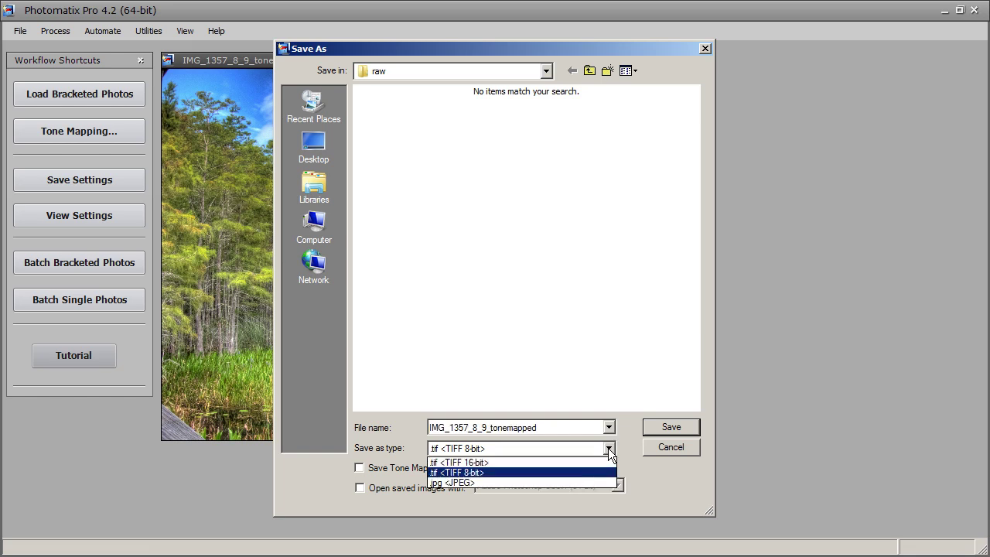
left_click(563, 471)
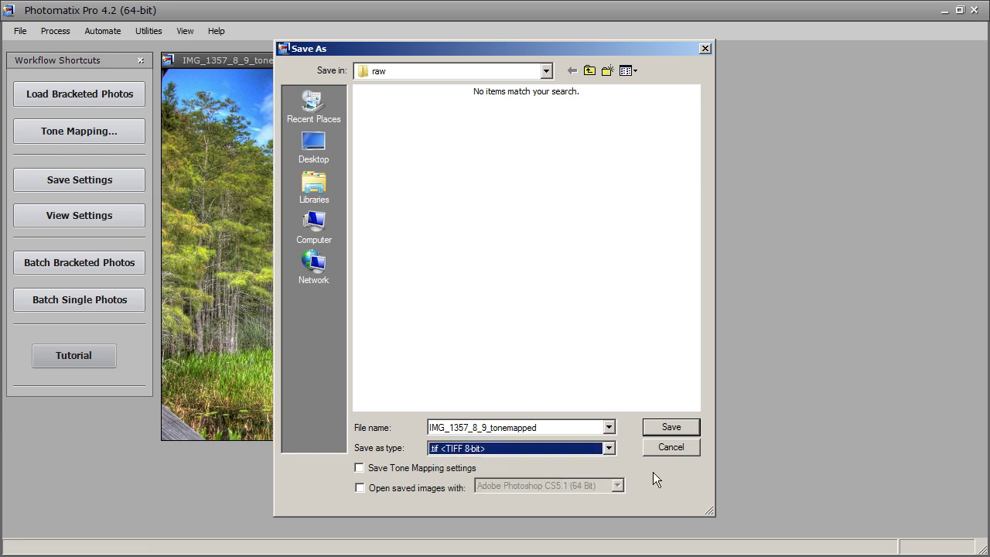
left_click(669, 428)
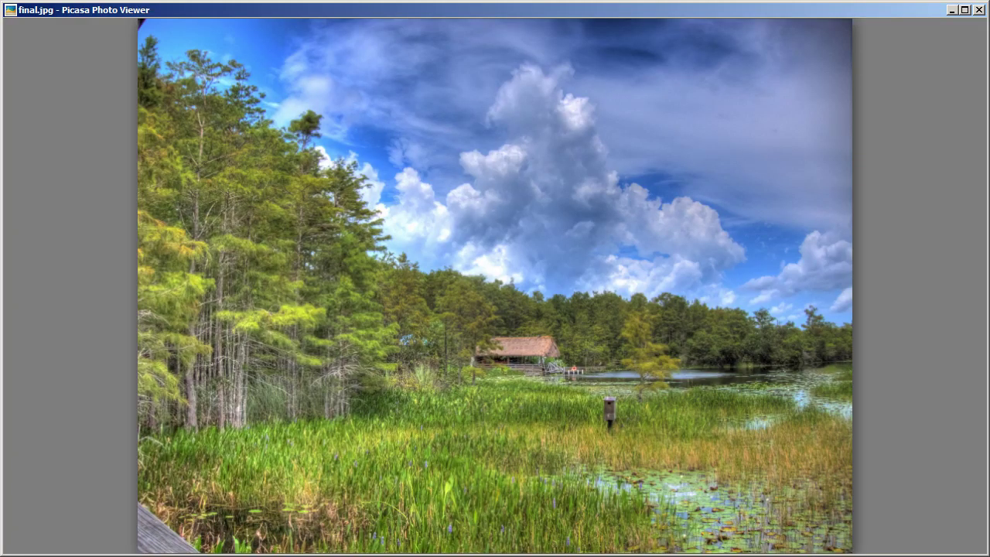
Step: Compare the bracketed photos 1IMG_1357.jpg, 2IMG_1358.jpg and 3IMG_1359.jpg with final.jpg in Picasa Photo Viewer
key("Left")
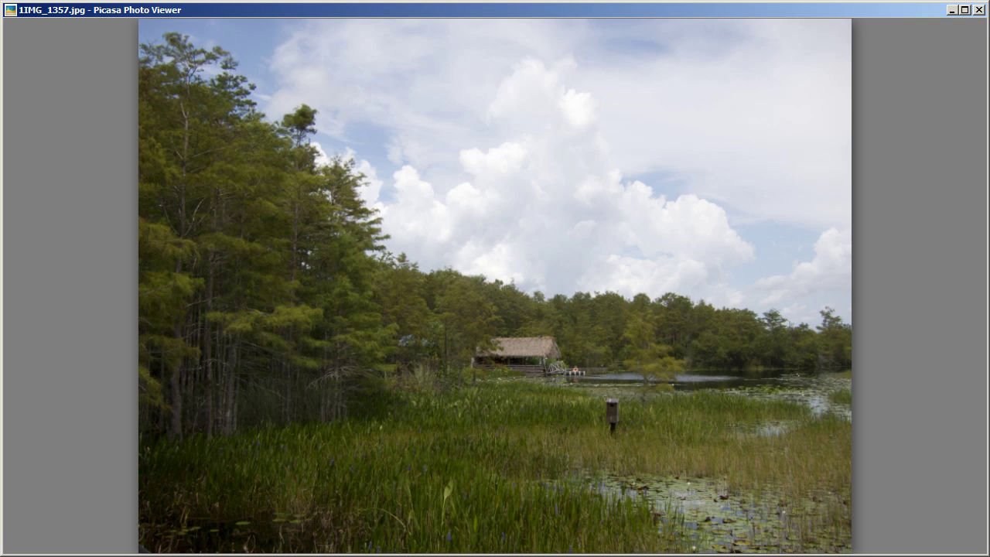
mouse_move(517, 547)
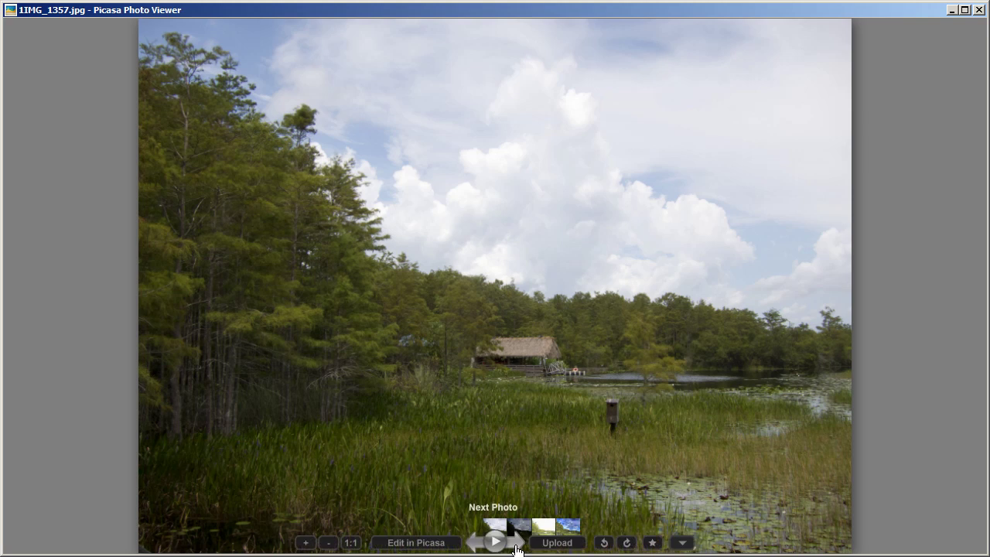
left_click(517, 545)
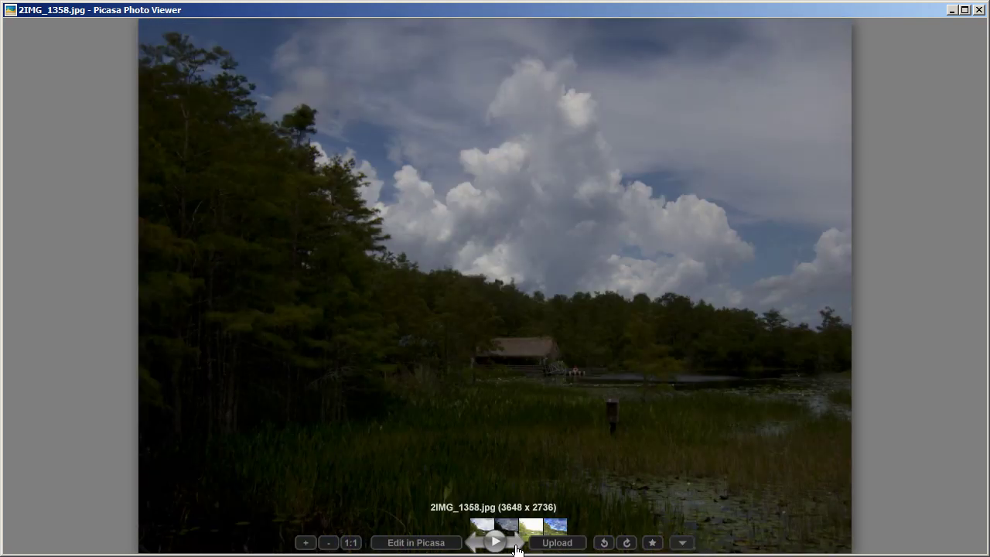
left_click(517, 546)
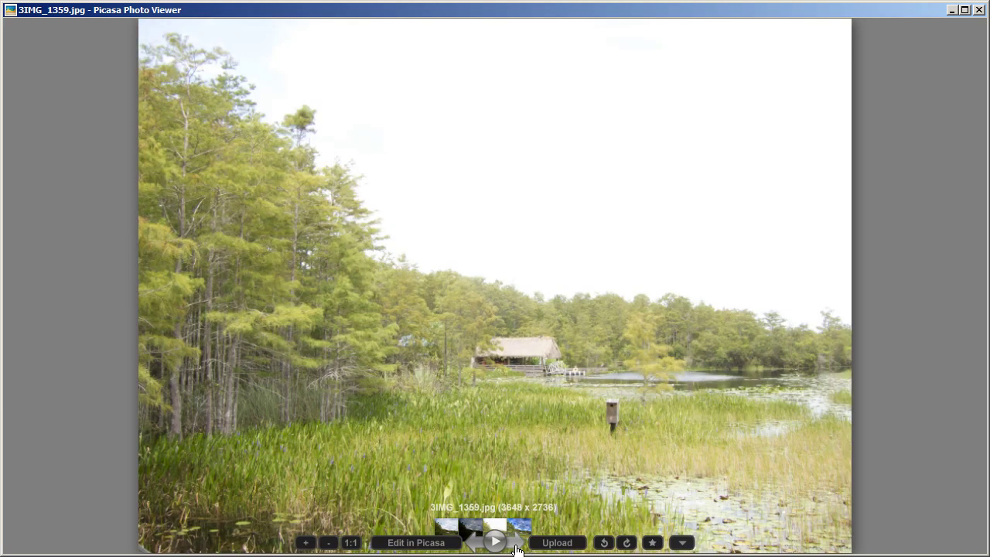
left_click(516, 546)
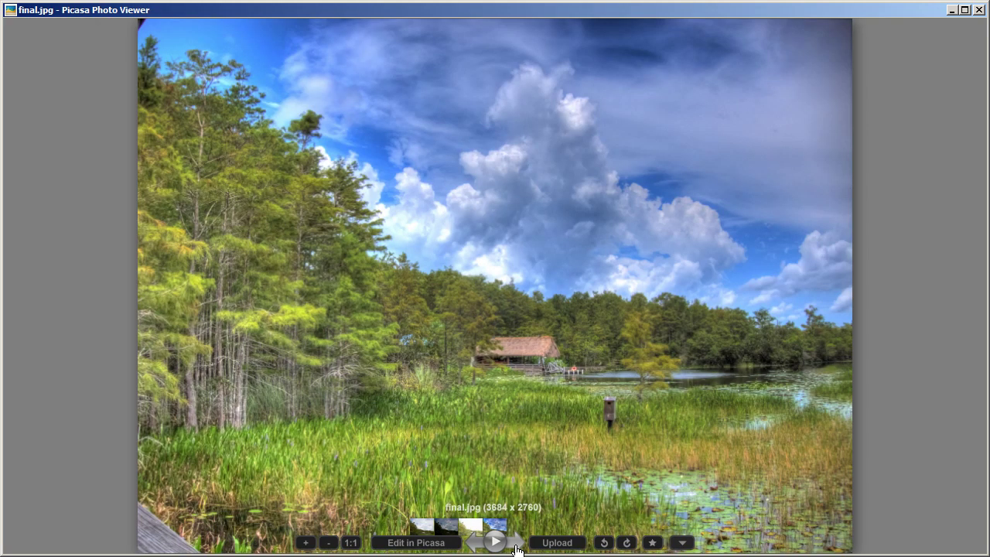